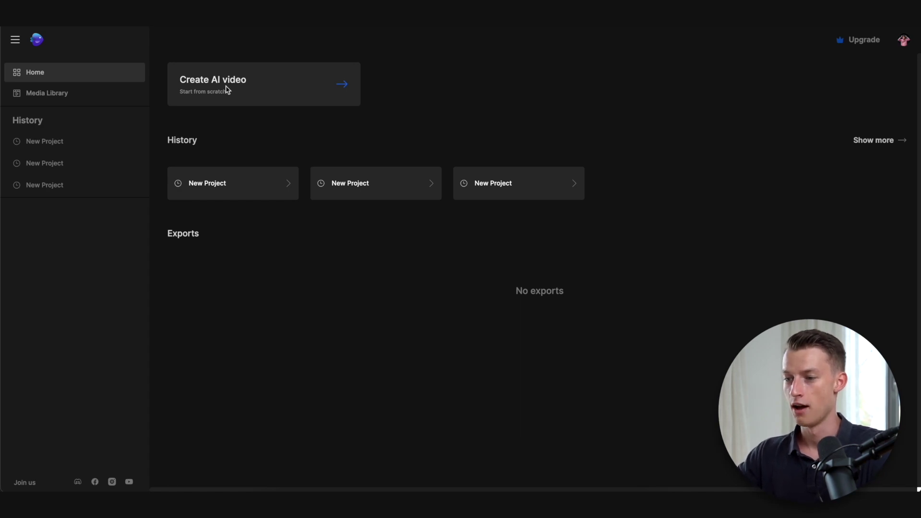
Start a new AI video with a prompt for a 3-minute cinematic YouTube video on Dubai's top 5 activities
click(261, 85)
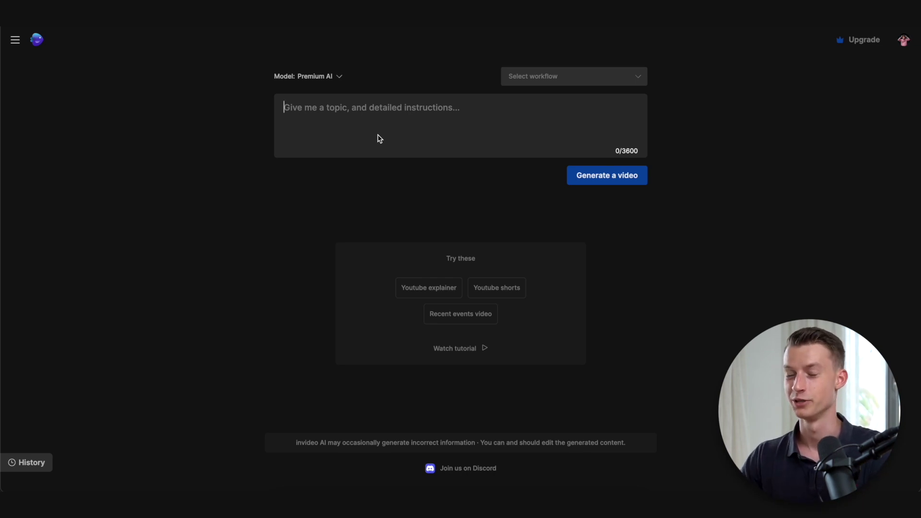
click(379, 138)
text(make a 3 minute youtube video about top 5 things to do in dubai in 24 hours in a cinematic style)
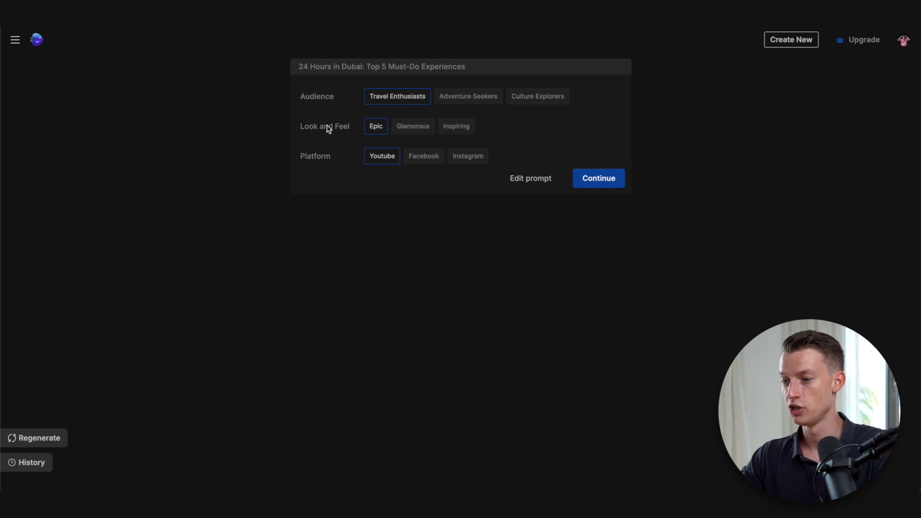
Set the look and feel to Inspiring and begin generating the Dubai video
click(454, 132)
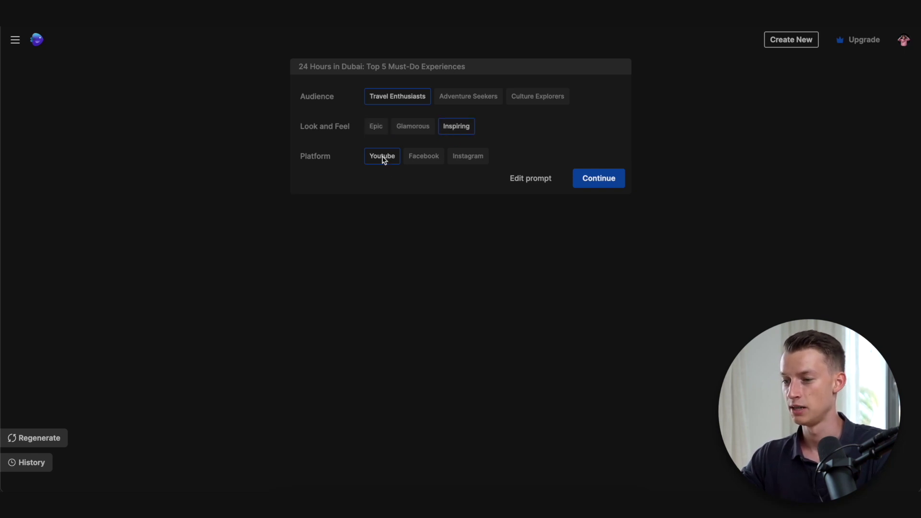
click(620, 179)
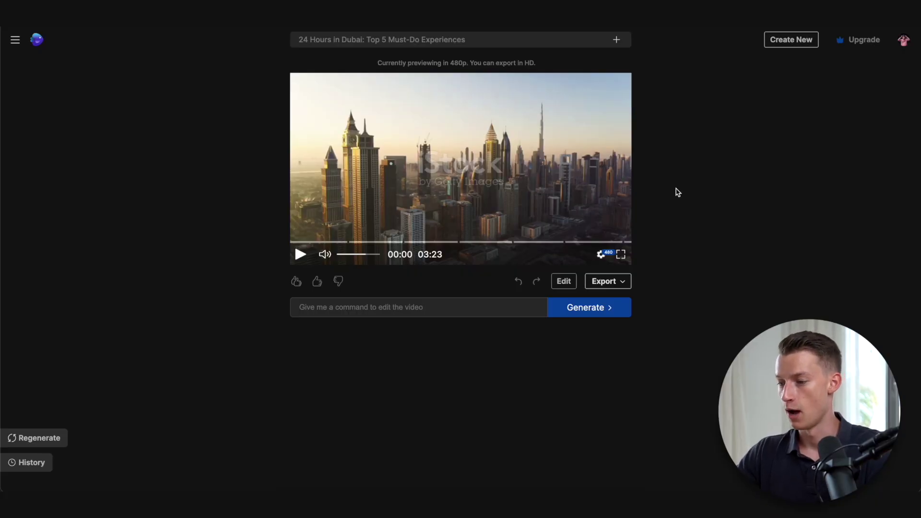
click(612, 197)
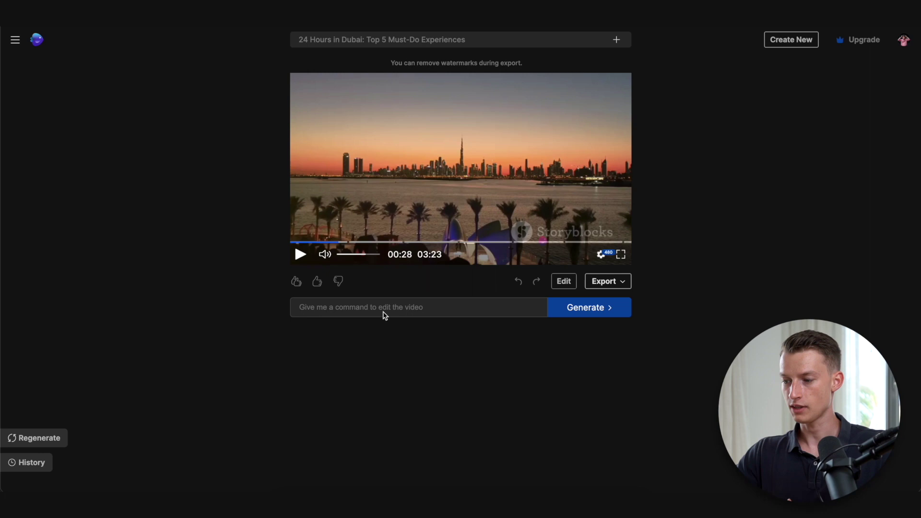
Request 'replace the music with something a little bit more upbeat', then play the result louder
click(385, 315)
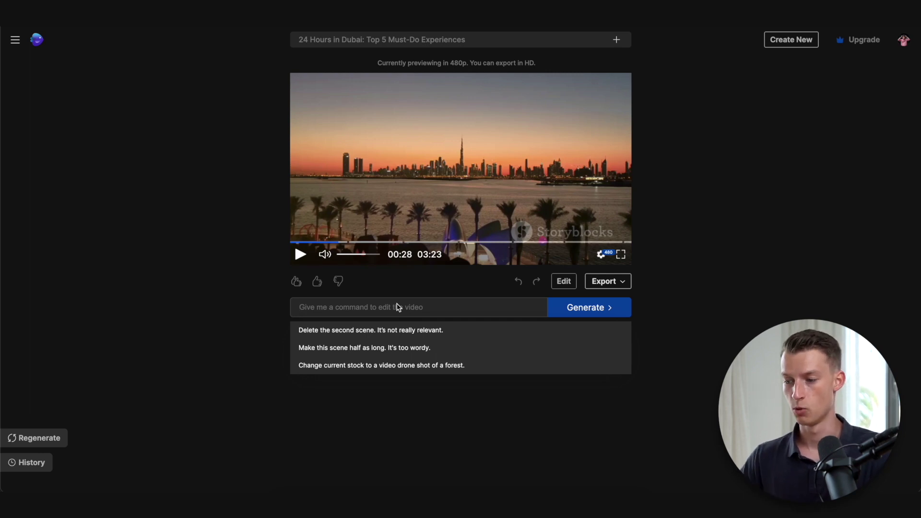
text(replace the music)
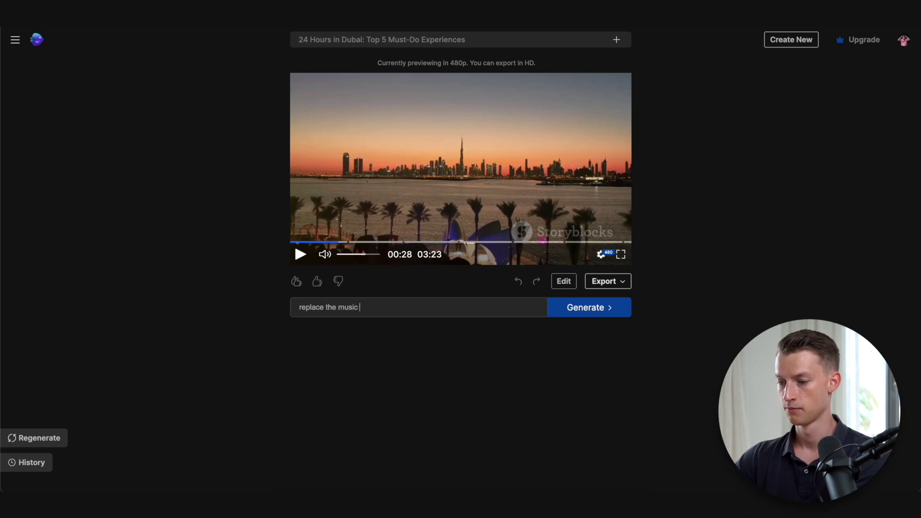
text( with something a little bit more upbeat)
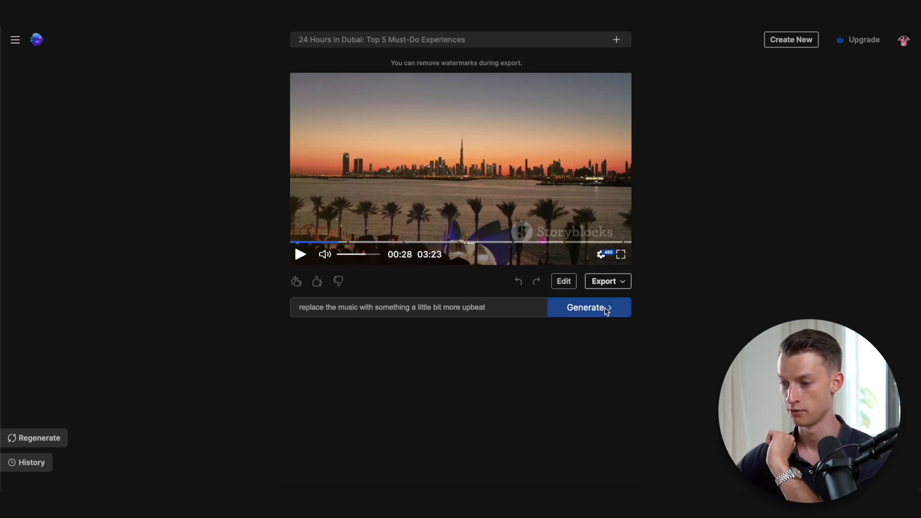
click(586, 307)
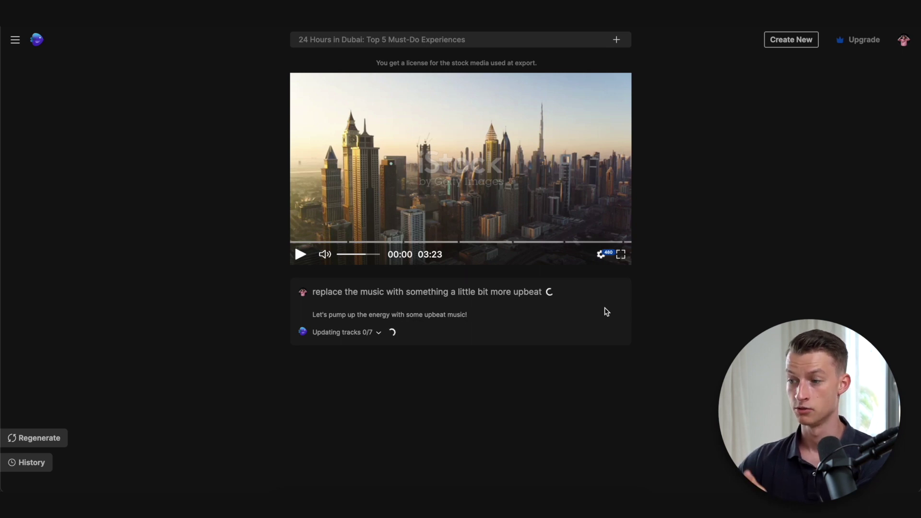
click(383, 196)
key(XF86AudioRaiseVolume)
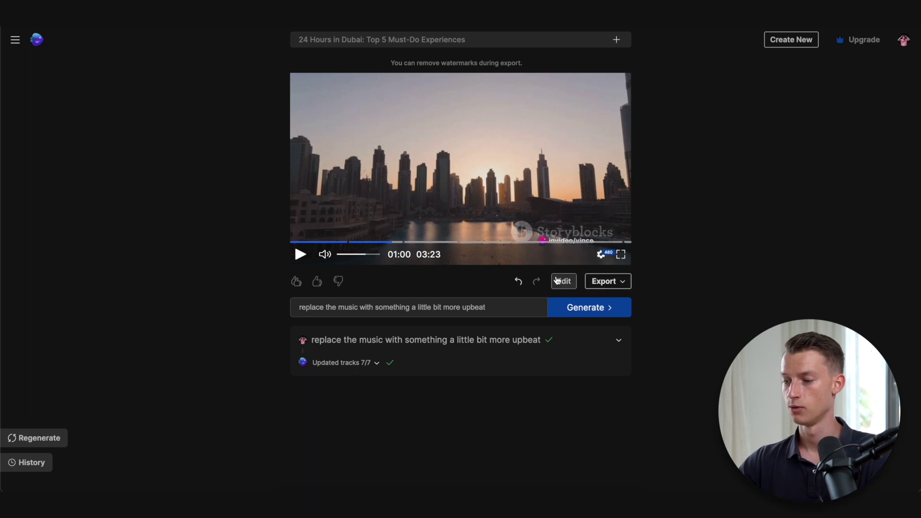
Replace Scene 1's first clip with dusk Dubai skyline stock footage from a 'dubai' search and apply it
click(563, 281)
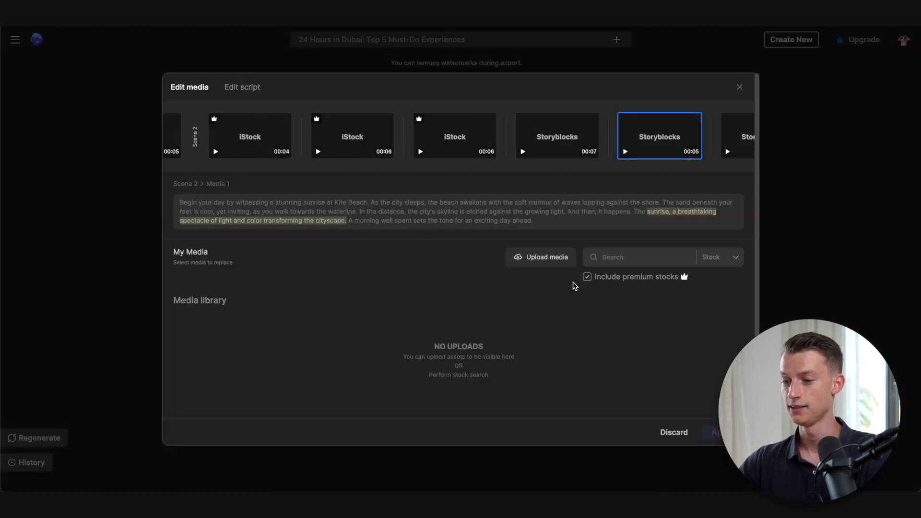
click(238, 135)
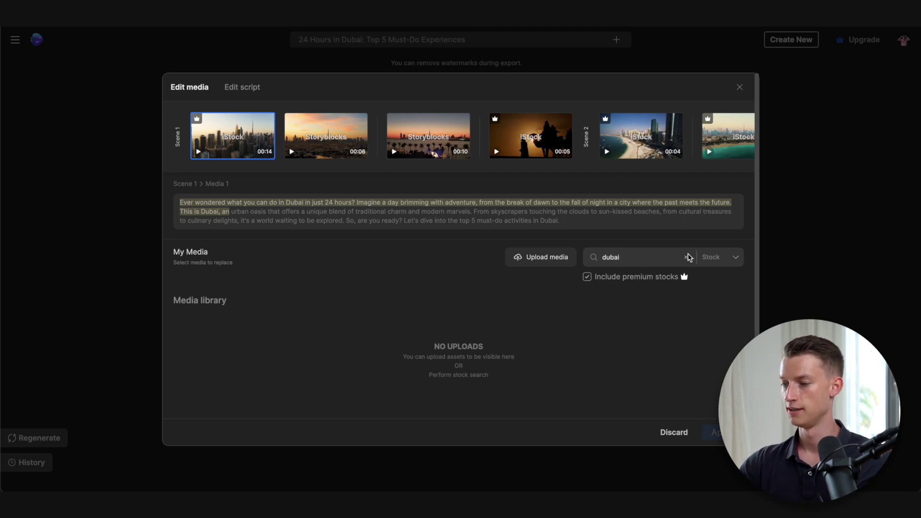
key(Return)
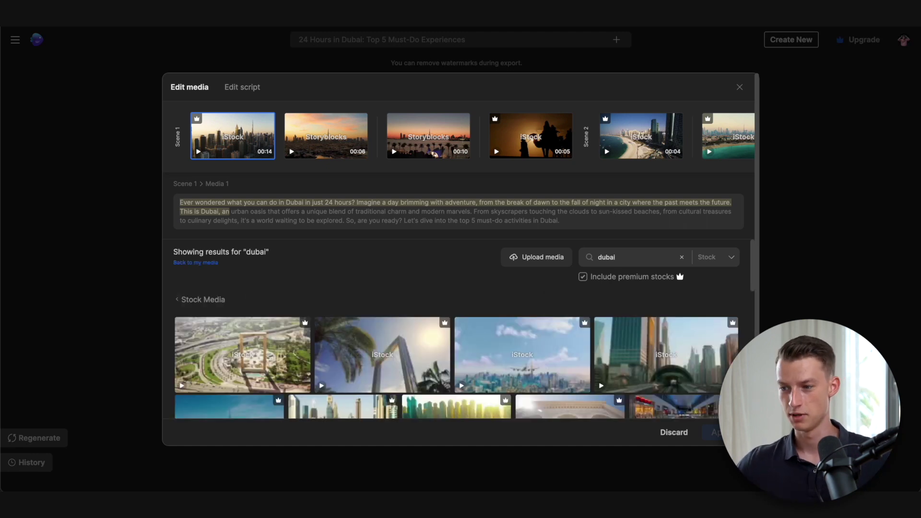
scroll(445, 295, down, 3)
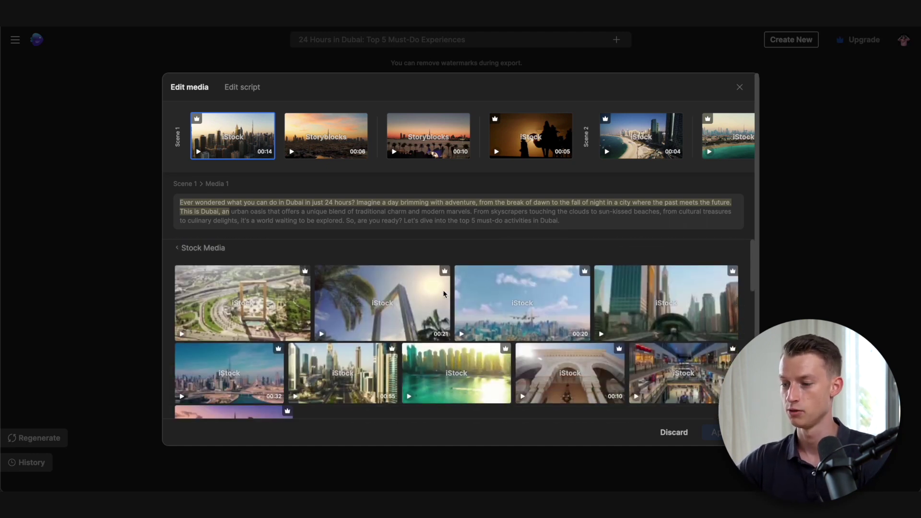
scroll(559, 287, down, 3)
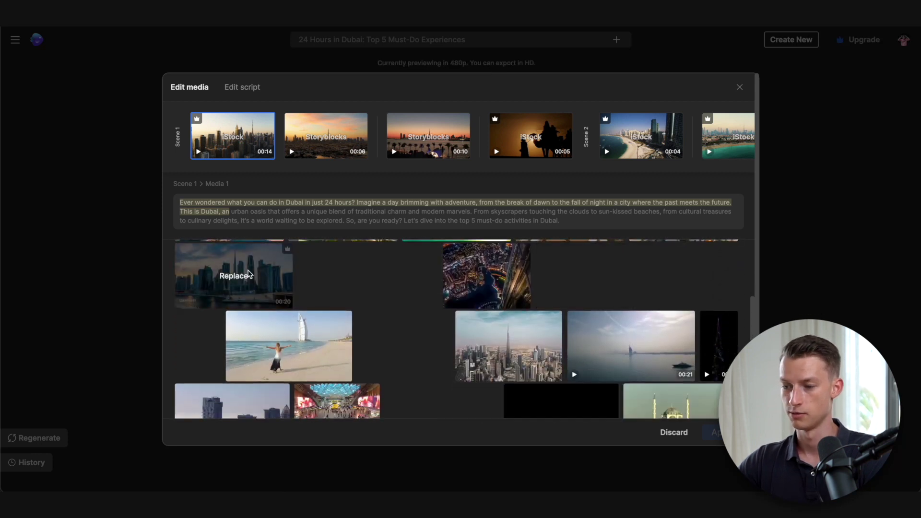
click(249, 274)
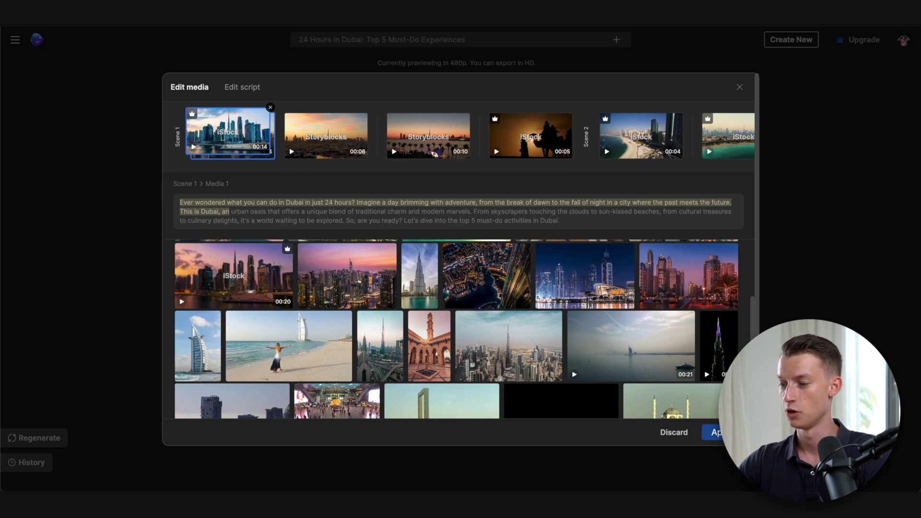
click(714, 432)
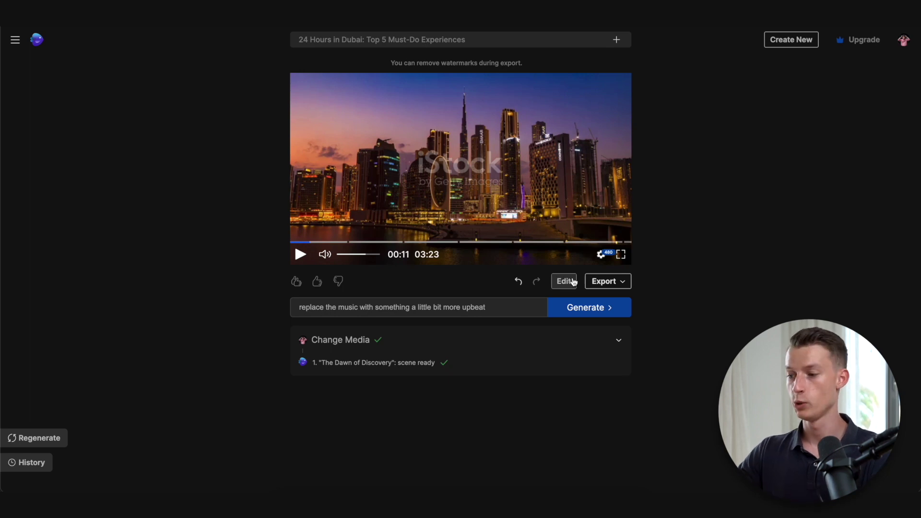
Review the script line about skyscrapers and beaches in the Edit script tab
click(563, 282)
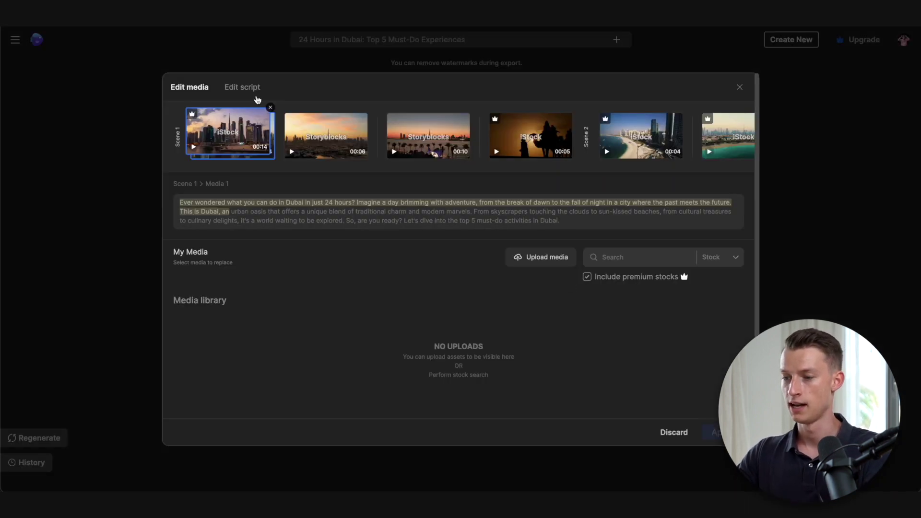
click(245, 87)
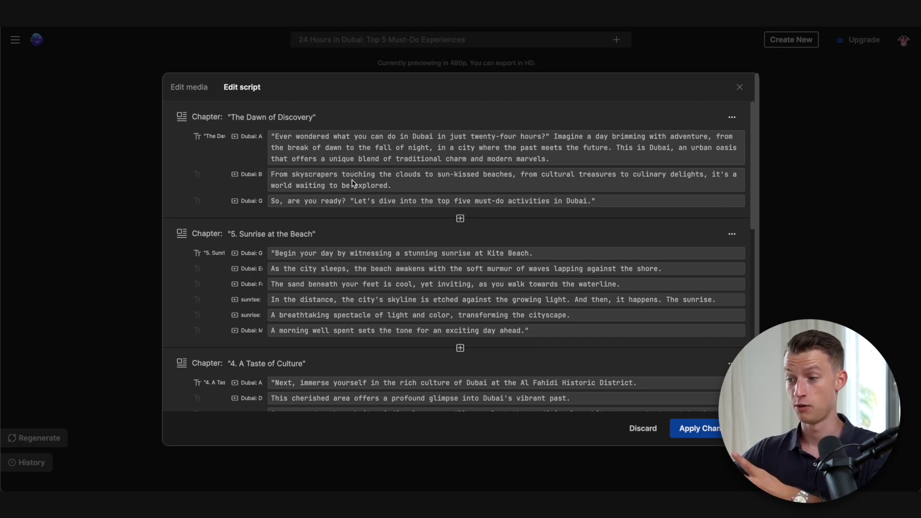
click(418, 191)
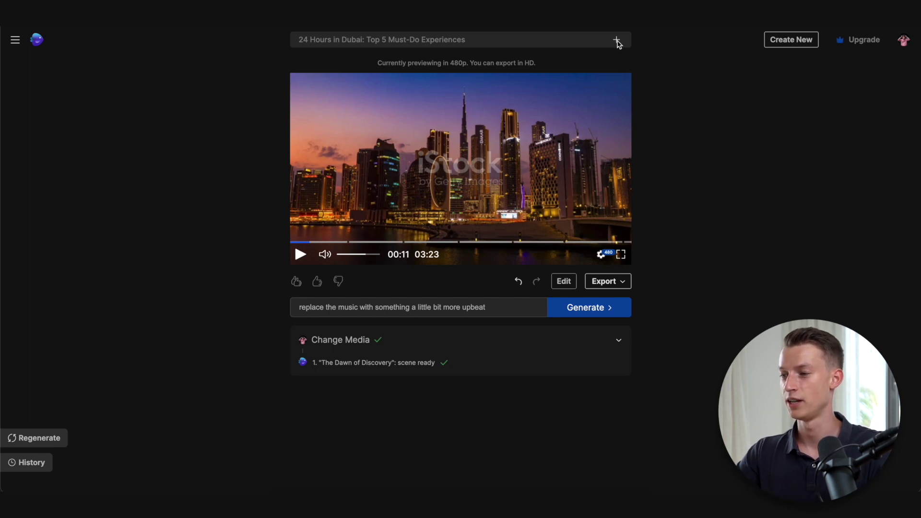
Request 'add subtitles to the entire video' and check them later and back at 00:26
click(616, 41)
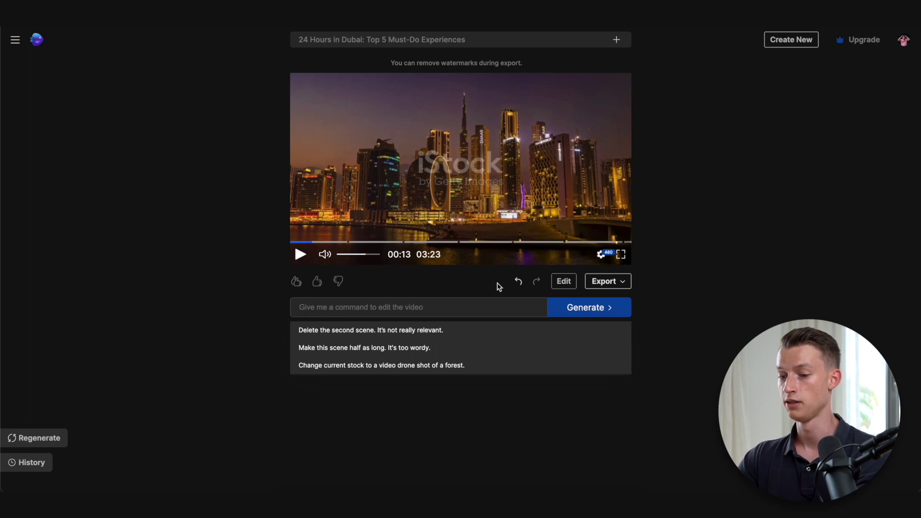
text(add sub)
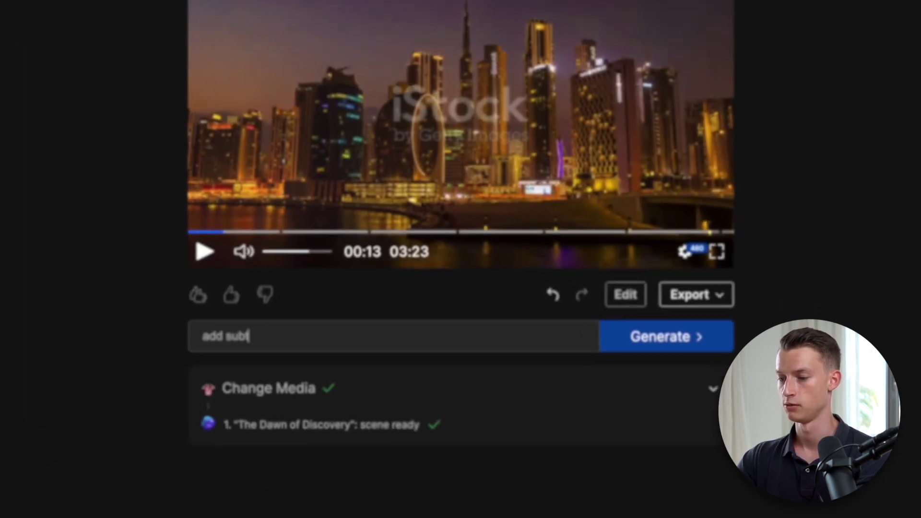
text(titles to the enti)
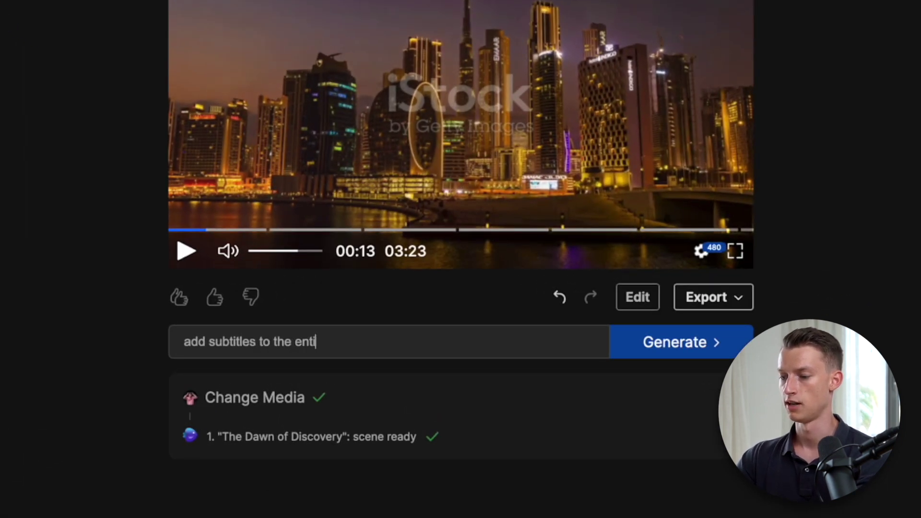
text(o)
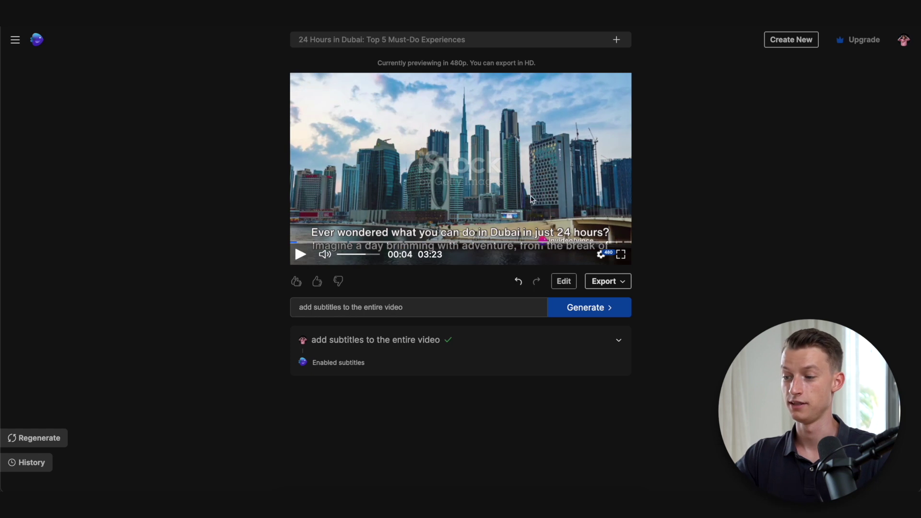
click(420, 237)
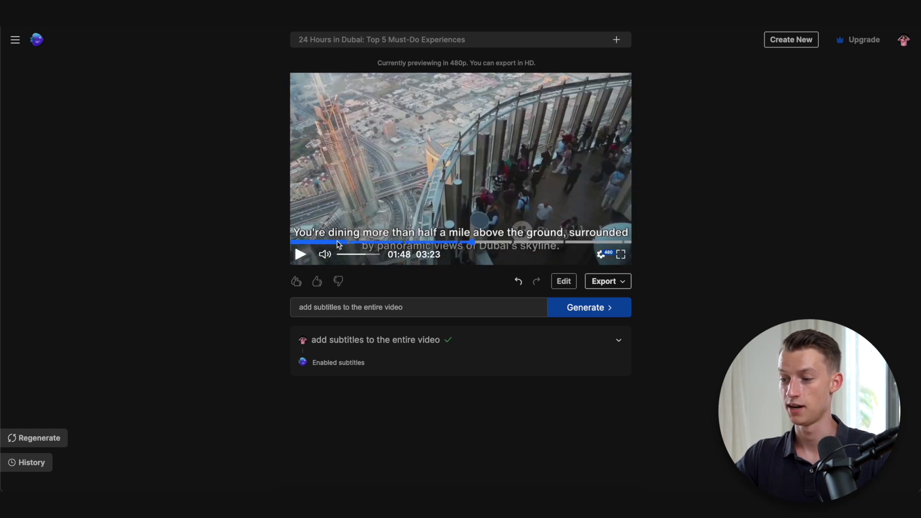
click(334, 241)
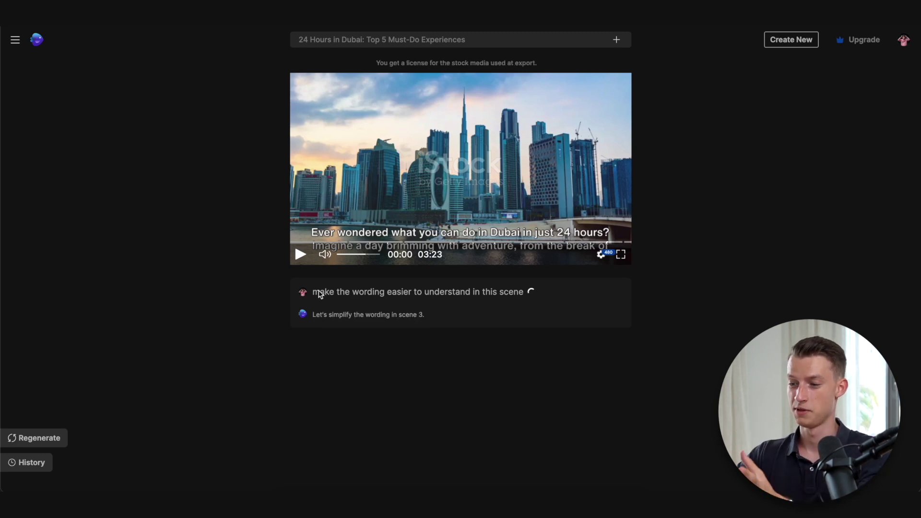
Select and then deselect the scene 3 'make the wording easier to understand' request text
drag(411, 294, 468, 297)
click(526, 314)
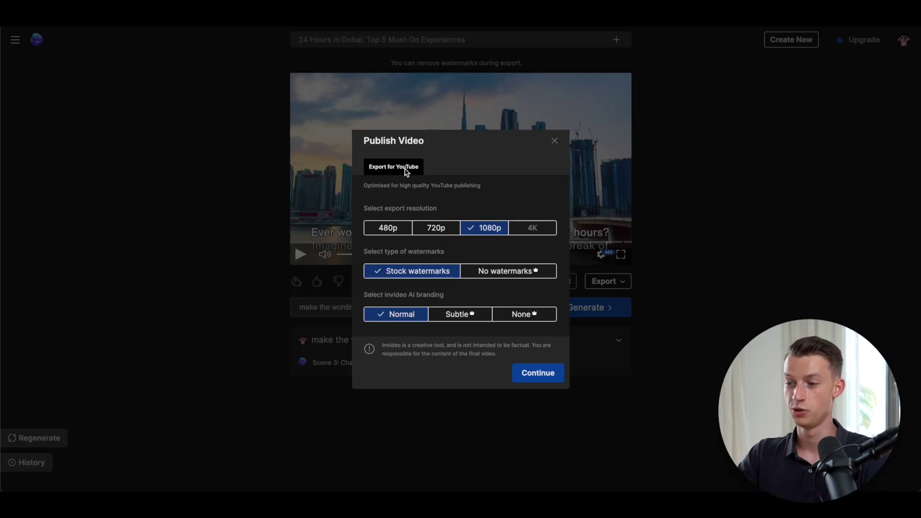
Confirm the 1080p YouTube export with stock watermarks and normal branding
click(537, 373)
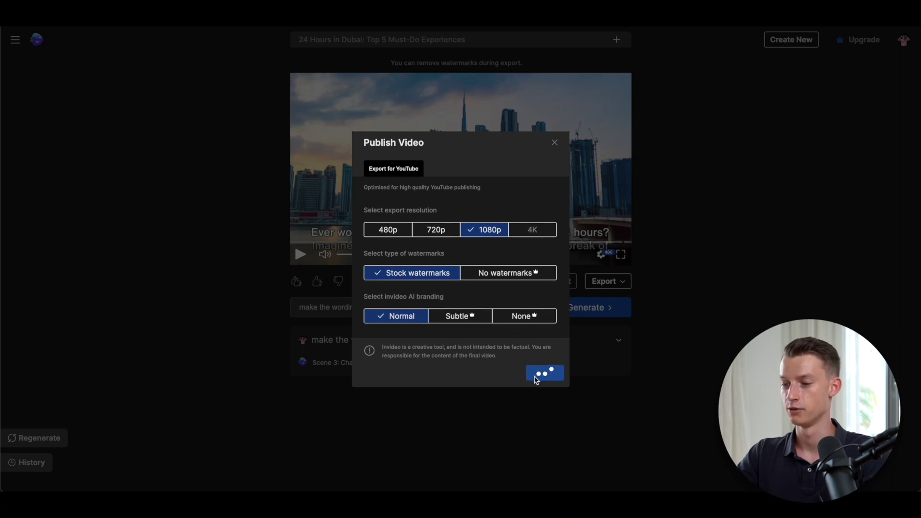